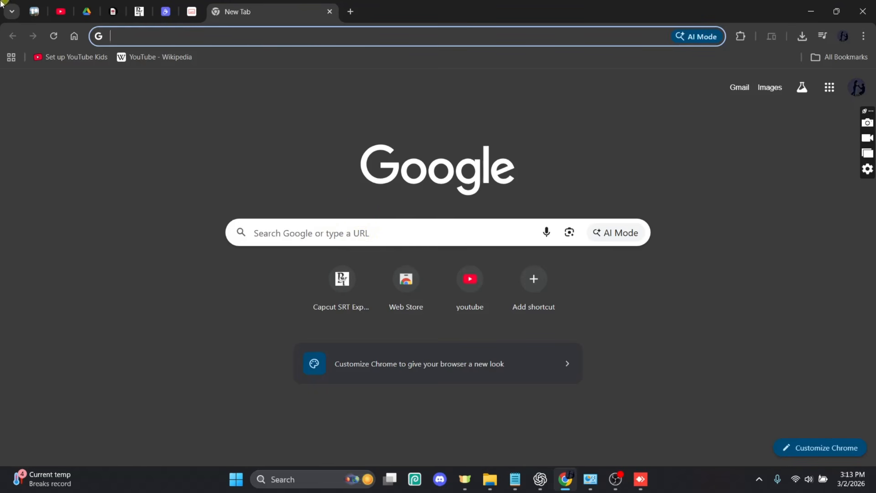
Search Google for 'chrome remote desktop' and open the Chrome Remote Desktop remote access page.
type("chrome remot")
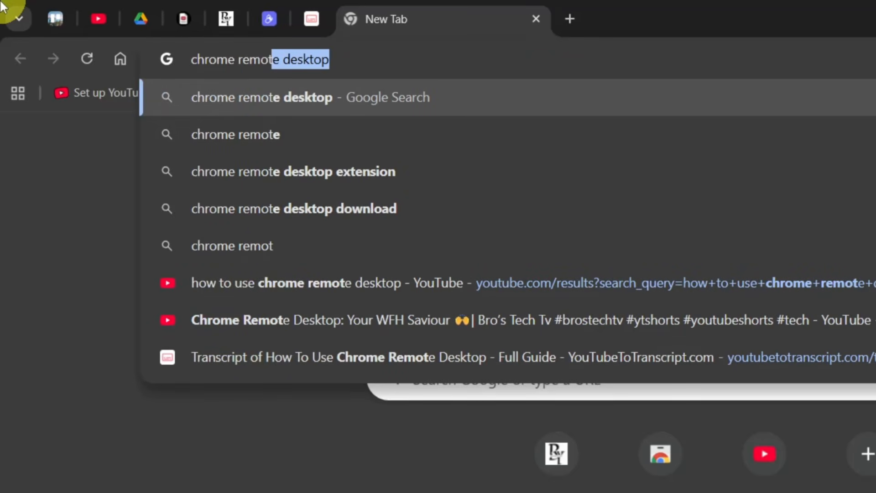
key("Return")
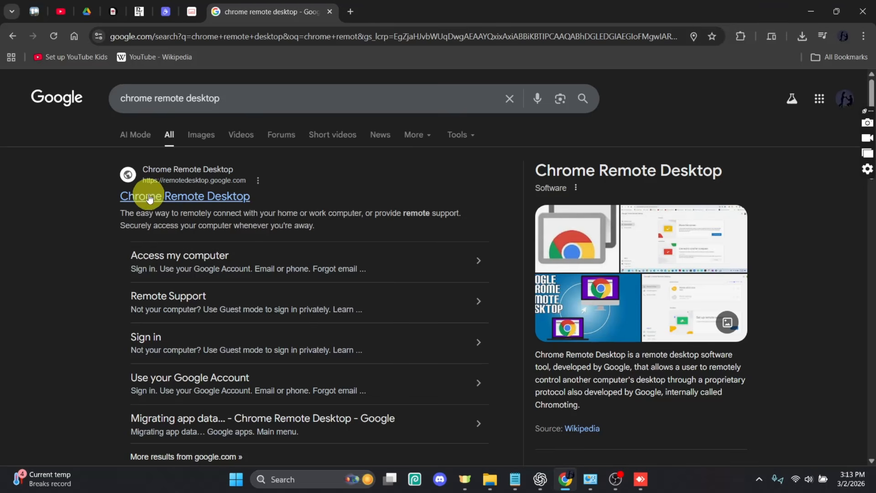
left_click(160, 197)
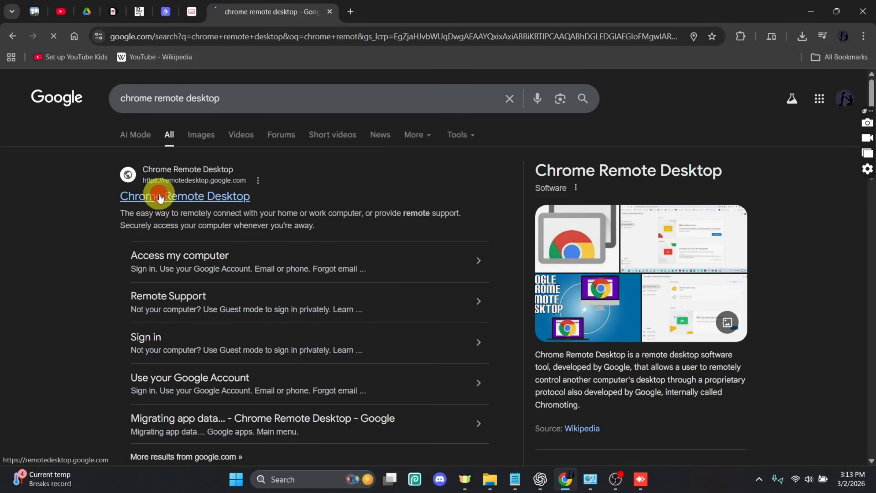
left_click(346, 366)
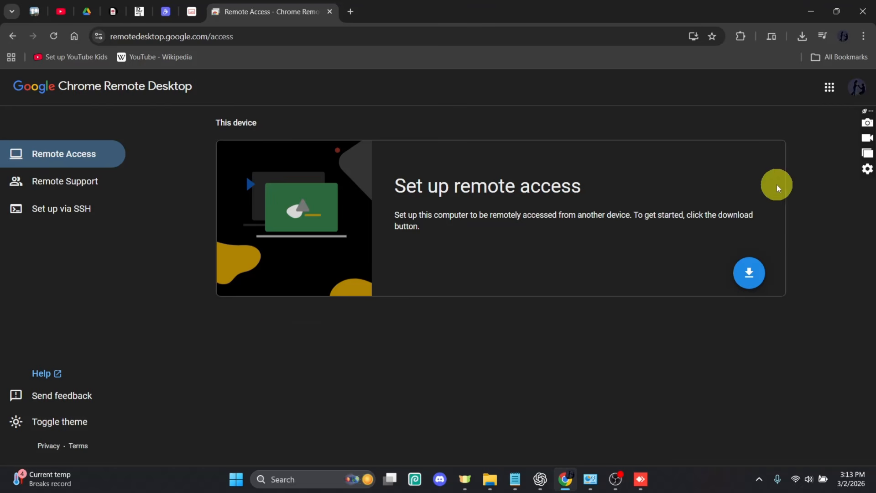
Download the remote access software from the Set up remote access card.
left_click(858, 87)
left_click(859, 87)
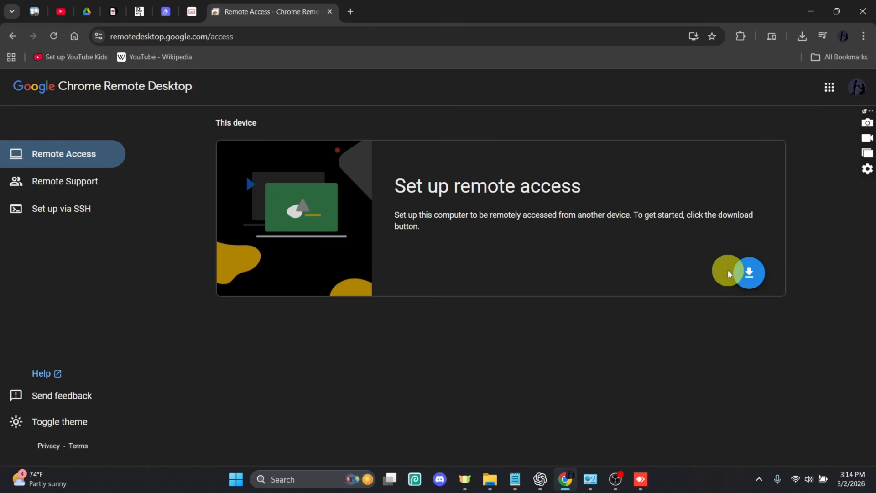
left_click(739, 273)
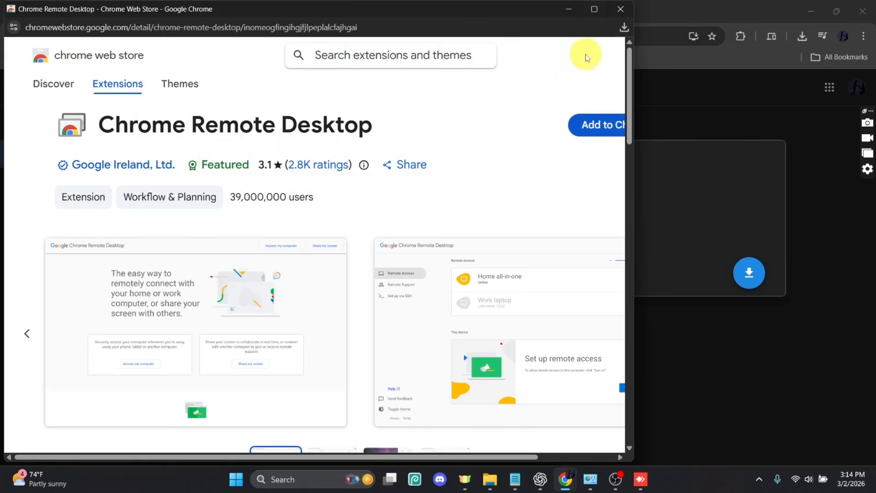
Maximize the Web Store window and add the Chrome Remote Desktop extension to Chrome.
left_click(594, 9)
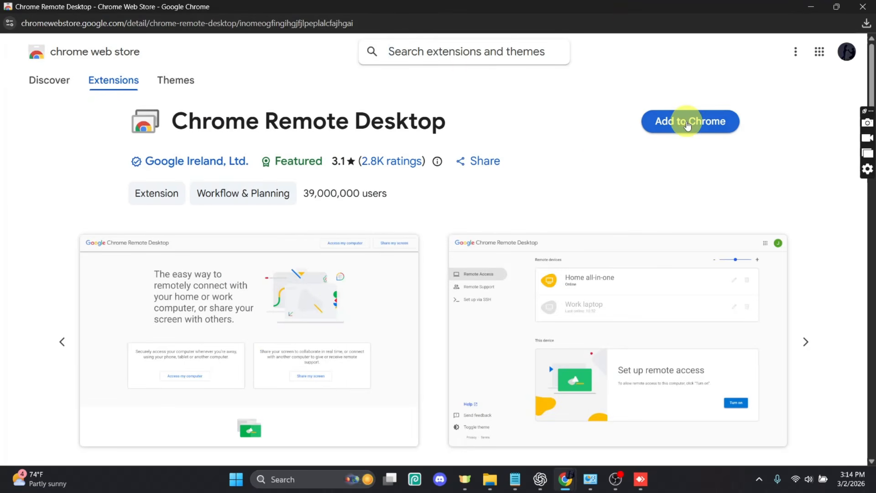
left_click(688, 124)
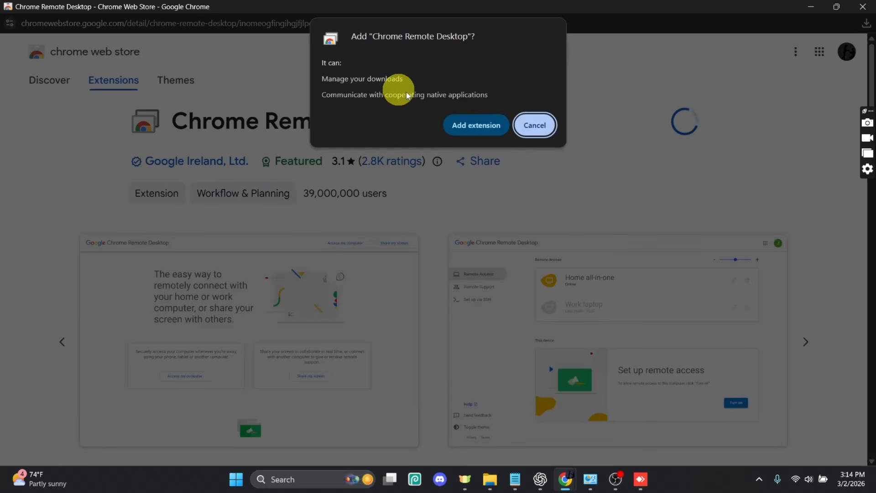
left_click(471, 125)
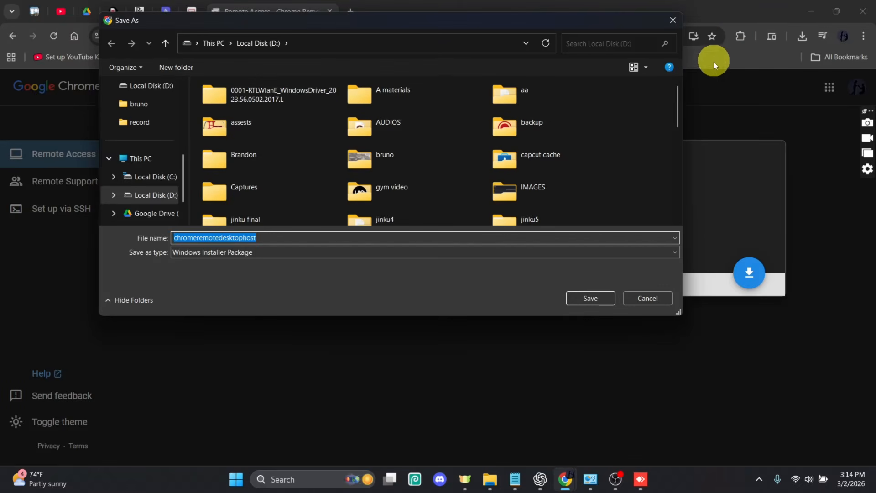
Save the chromeremotedesktophost installer to Local Disk (D:) and accept the terms to install it.
left_click(592, 298)
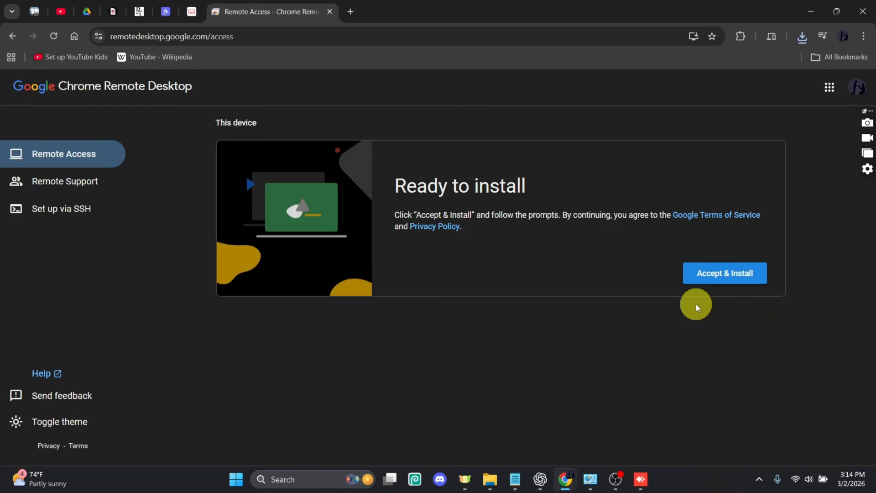
left_click(734, 277)
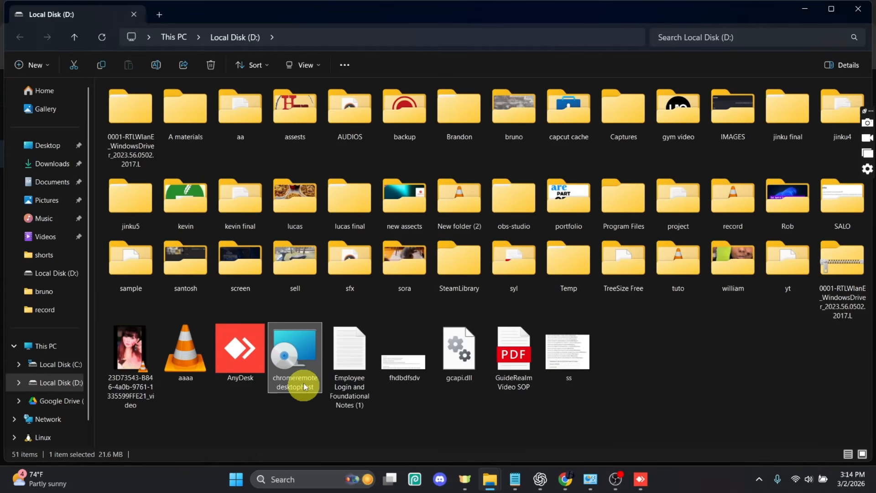
Run the chromeremotedesktophost installer, then return to the Remote Access setup window.
double_click(302, 358)
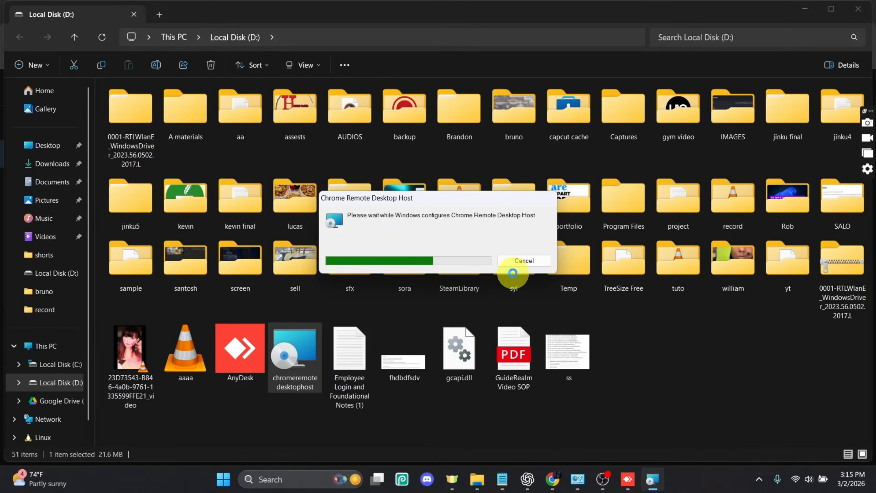
mouse_move(566, 479)
mouse_move(610, 410)
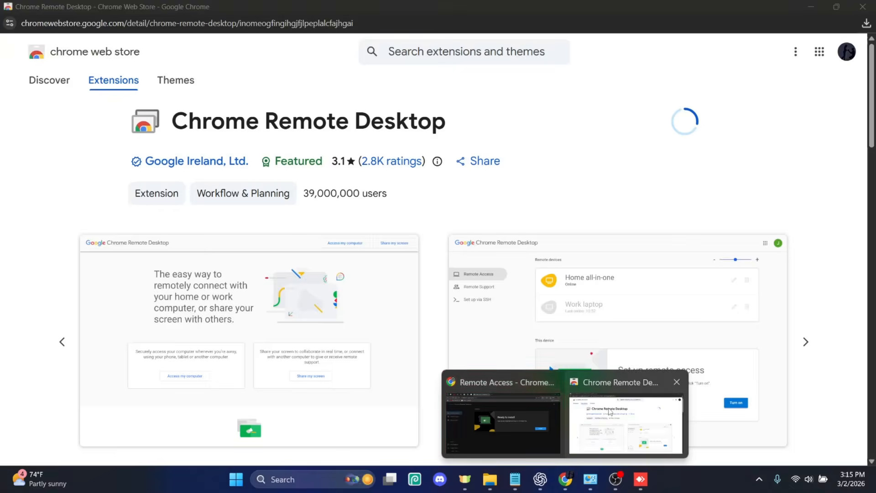
left_click(517, 411)
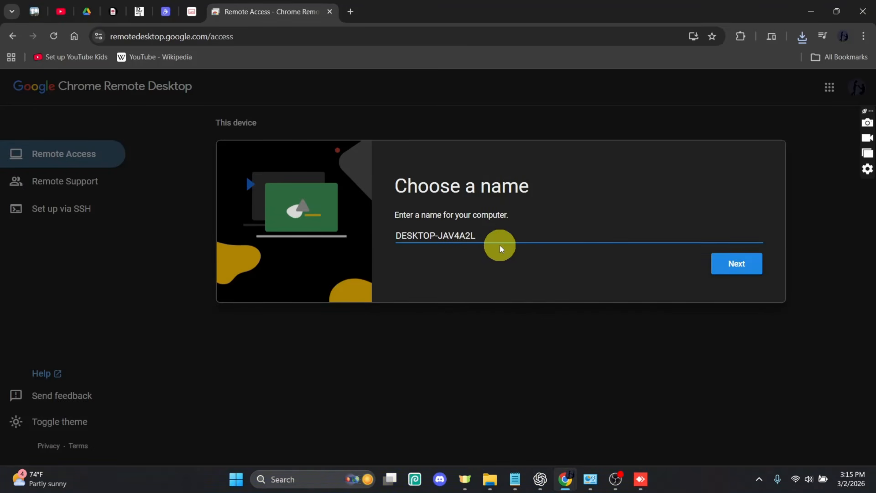
Rename the computer from DESKTOP-JAV4A2L to 'Tutorial'.
left_click_drag(489, 236, 373, 219)
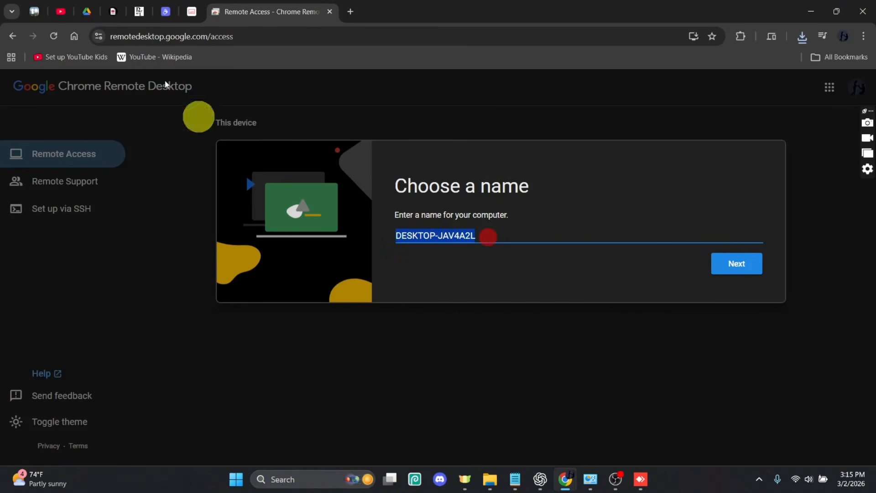
type("Tutorial")
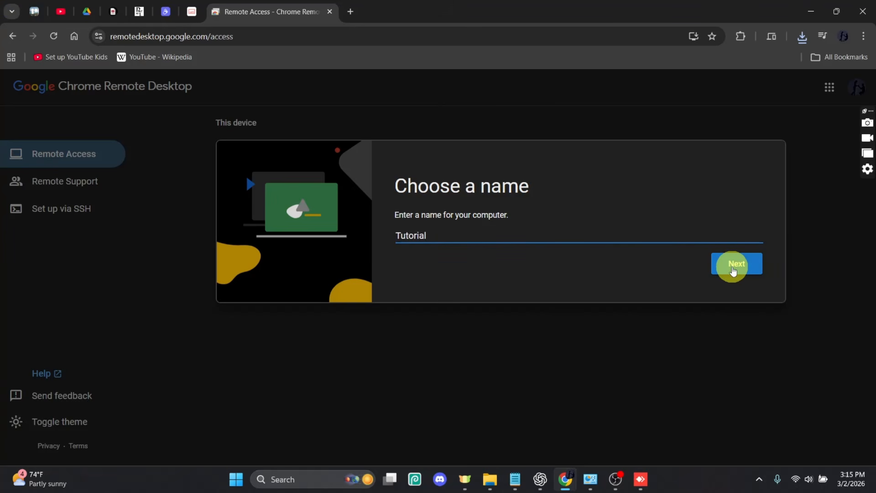
left_click(733, 271)
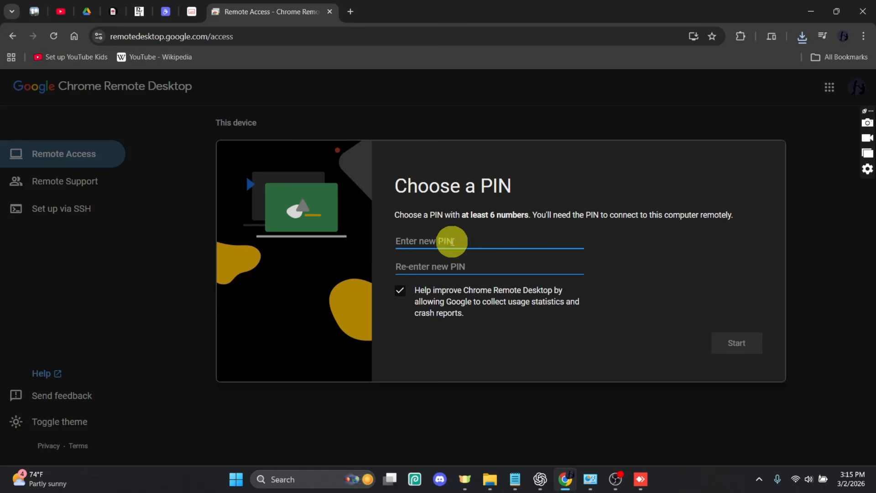
Set and confirm a six-digit PIN, start remote access, and decline saving the password.
left_click(454, 240)
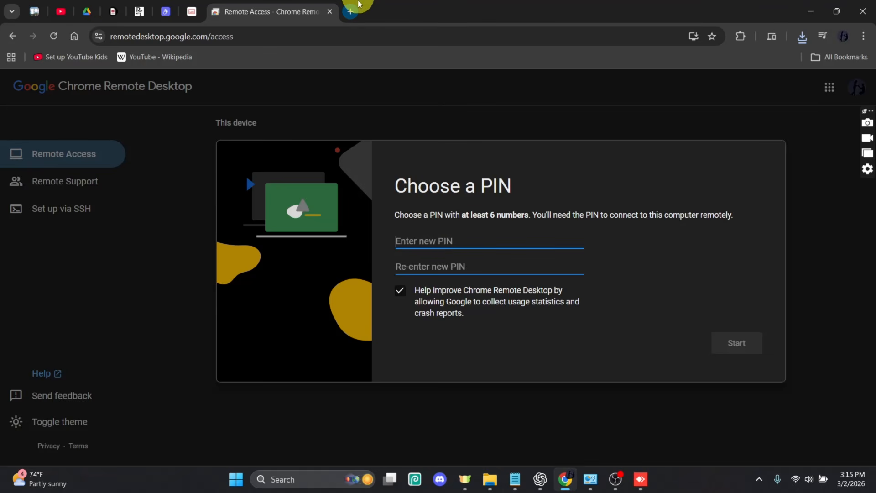
type("1")
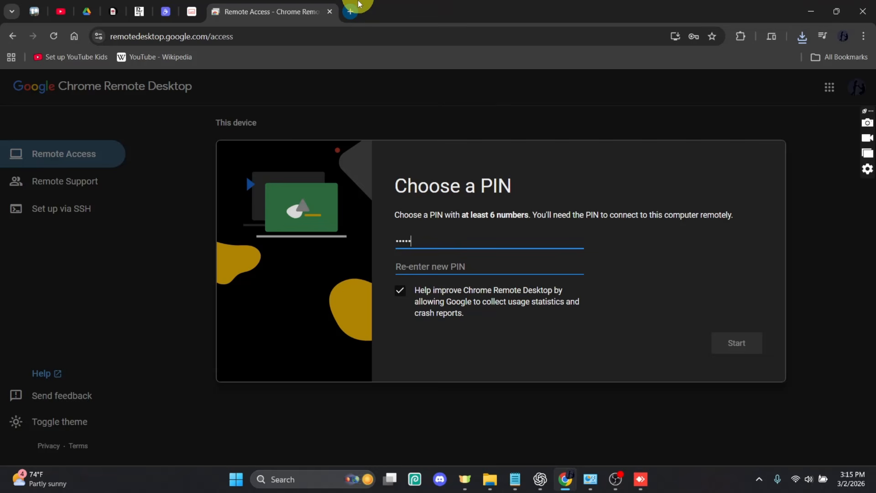
left_click(505, 264)
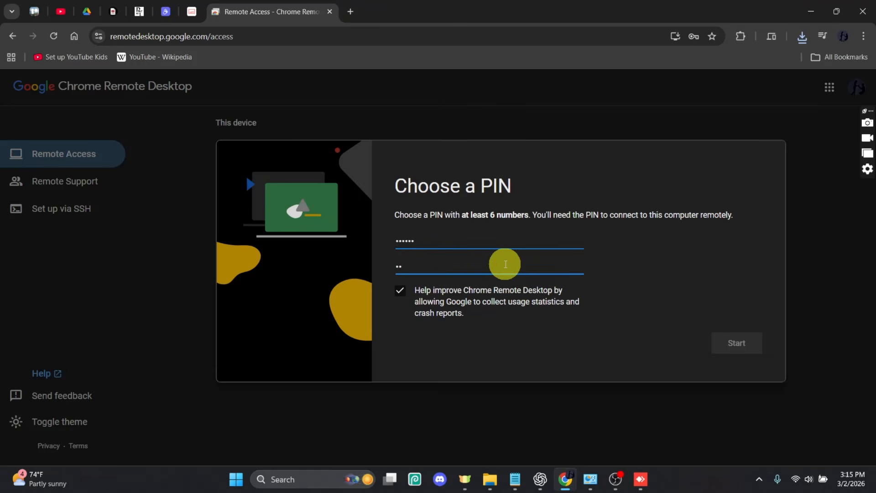
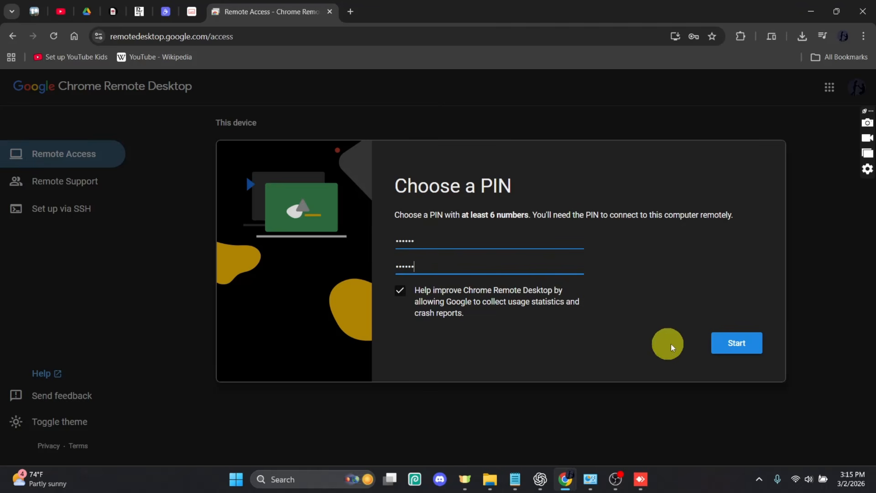
left_click(756, 355)
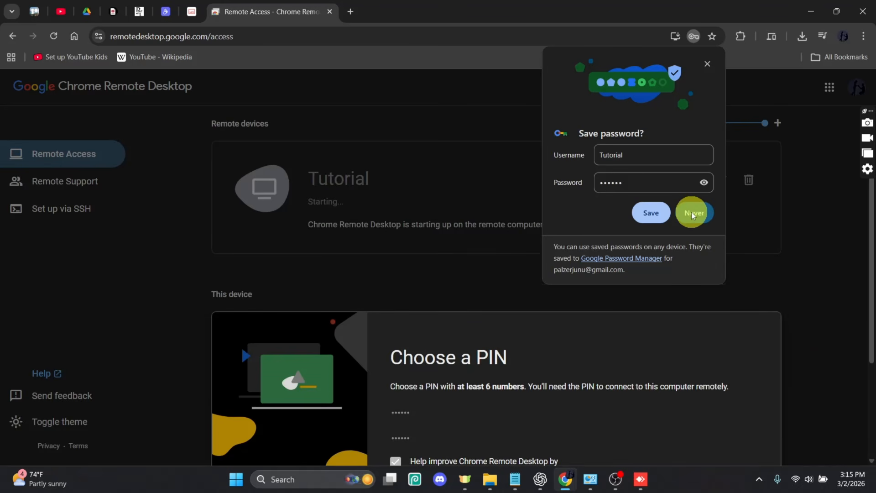
left_click(707, 64)
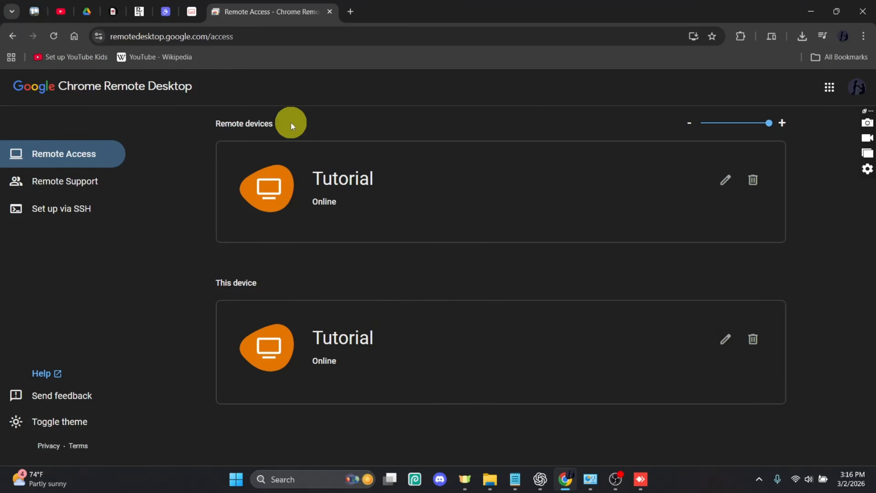
left_click(320, 223)
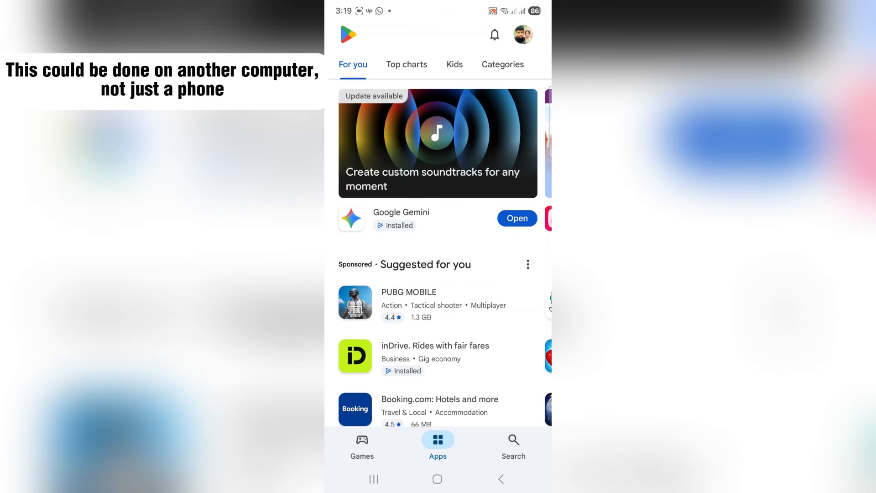
Search the Play Store for 'chrome', install Chrome Remote Desktop, and launch it.
left_click(514, 446)
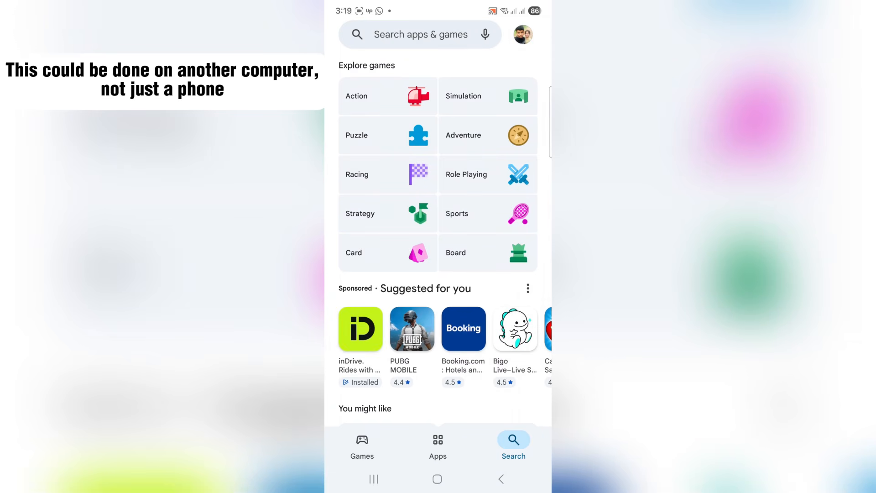
left_click(420, 34)
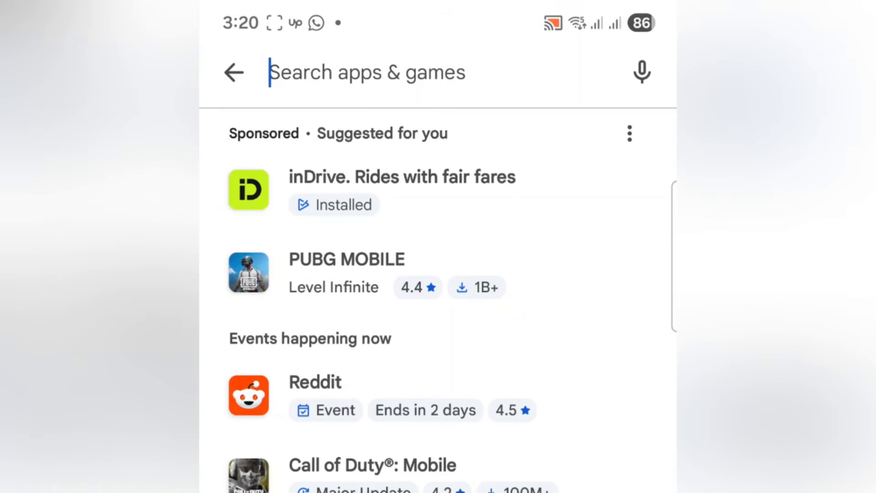
type("chrome")
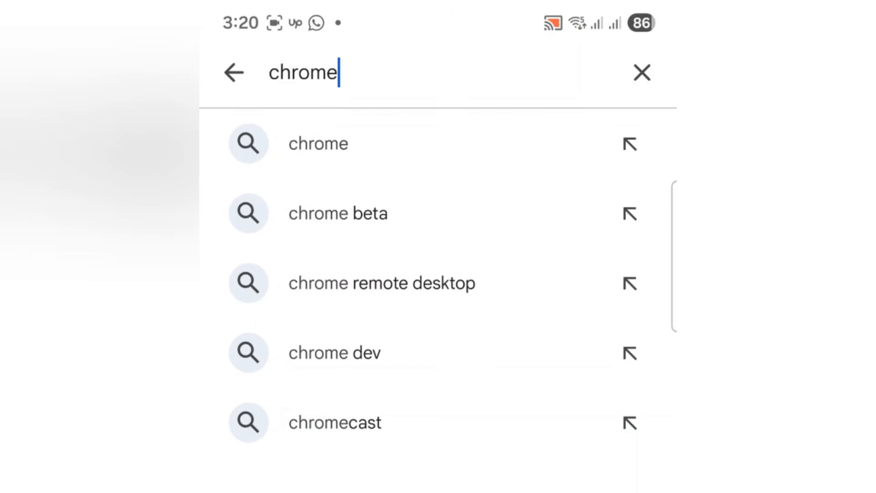
left_click(382, 283)
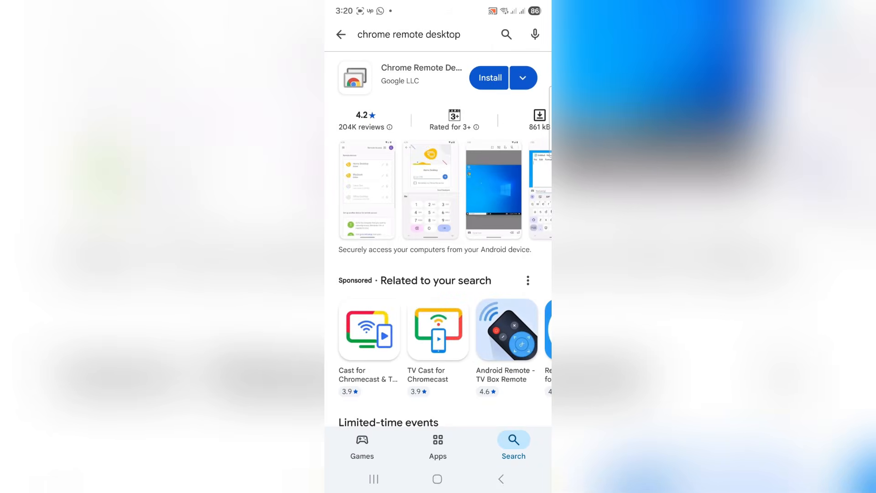
left_click(490, 78)
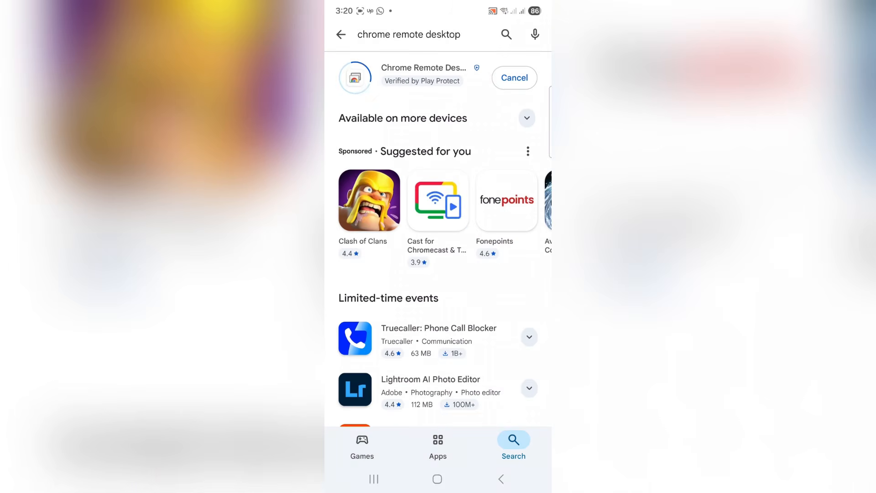
left_click(424, 73)
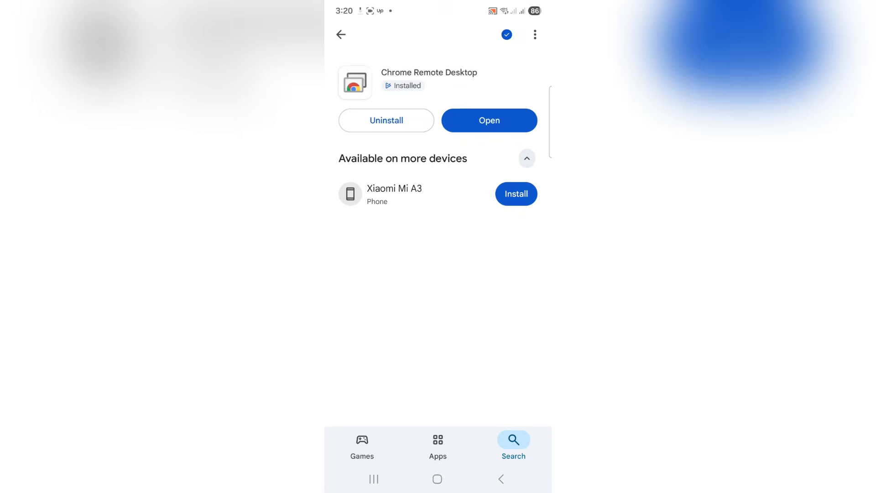
left_click(490, 120)
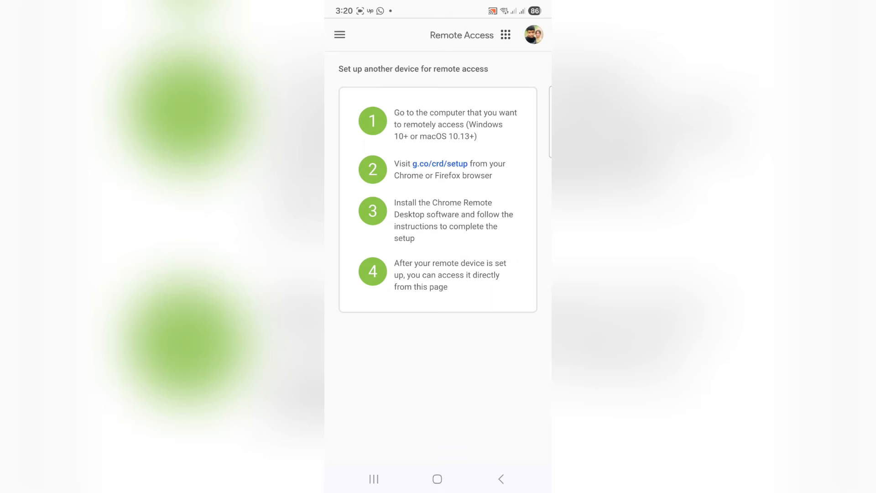
Switch to the Google account that owns Tutorial and connect to the Tutorial computer.
left_click(534, 35)
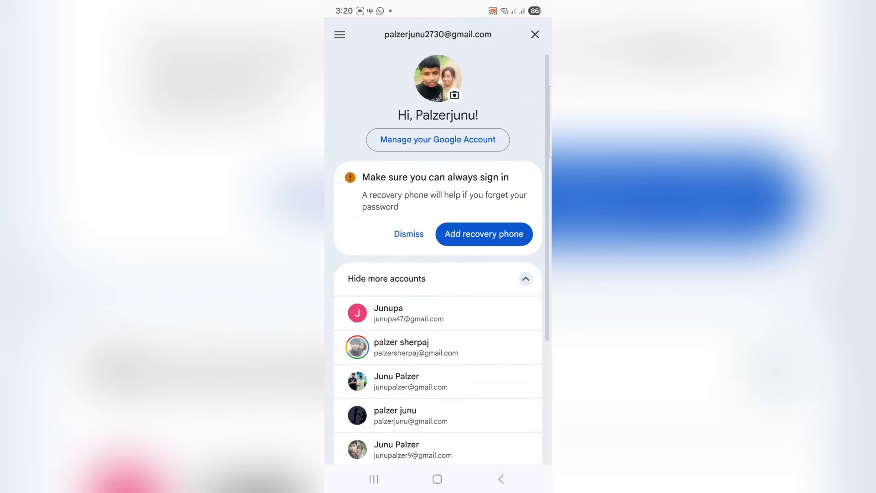
scroll(454, 336, "down", 2)
left_click(450, 348)
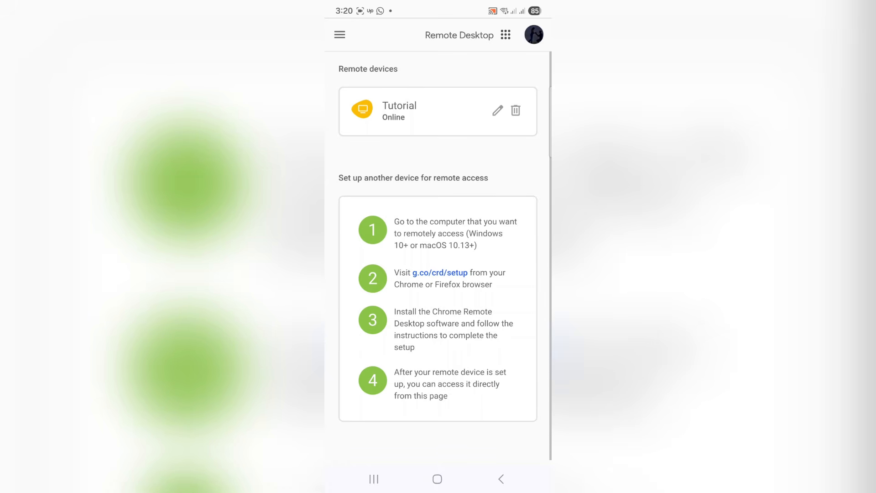
left_click(399, 111)
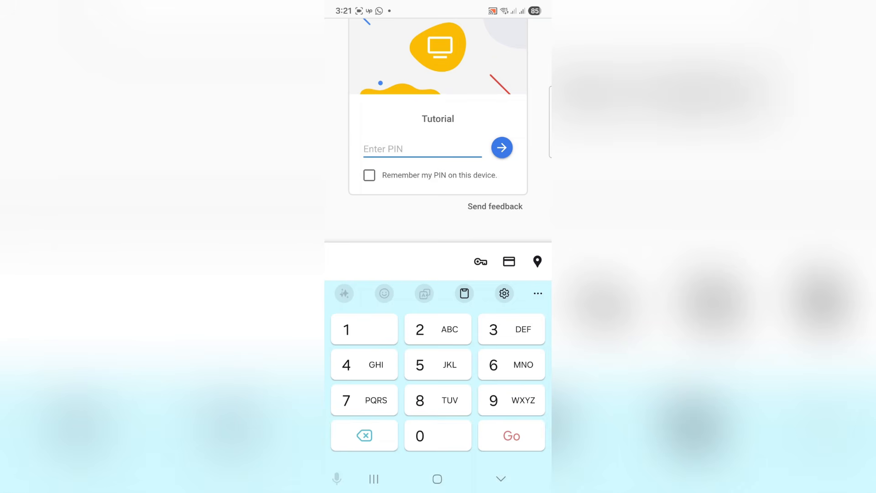
Enter the Tutorial computer's PIN, hide the keyboard, and submit it to connect.
left_click(502, 147)
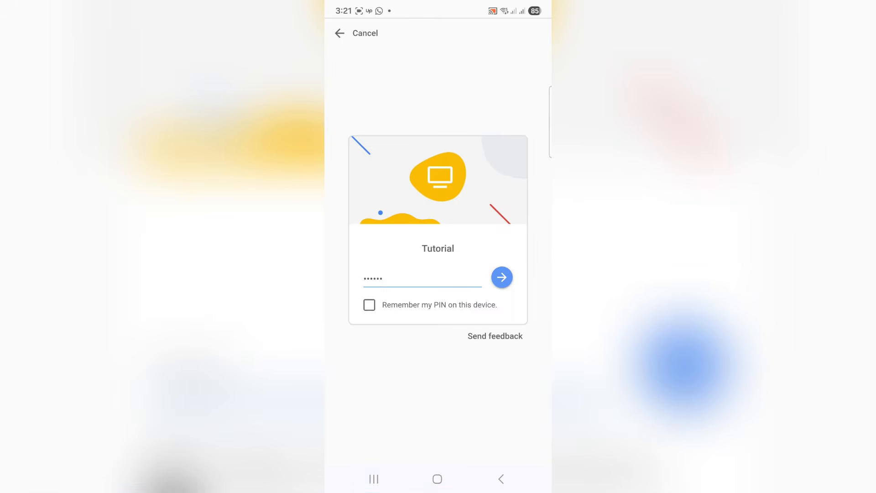
left_click(502, 277)
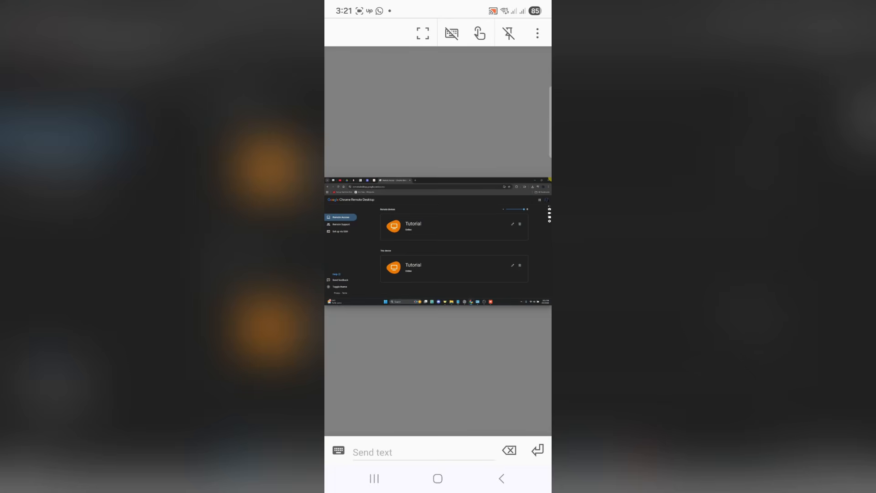
Show the remote session full screen and open a new Google search tab in the remote Chrome.
left_click(423, 33)
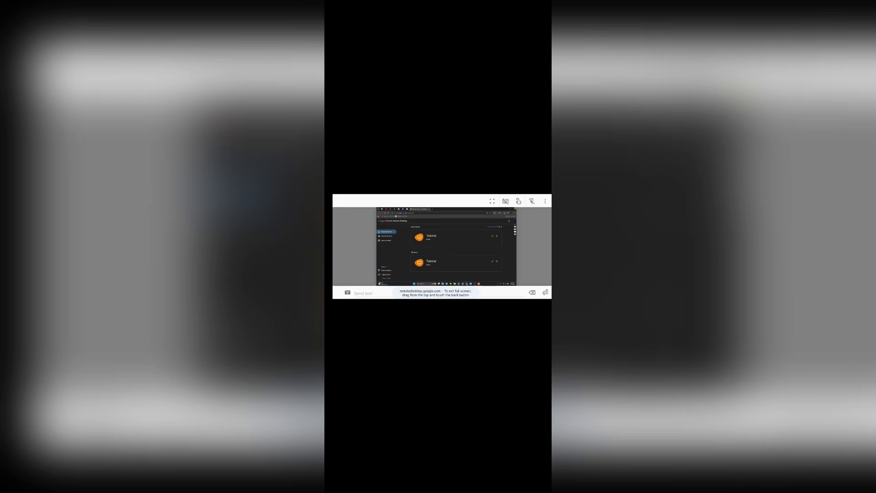
left_click(452, 261)
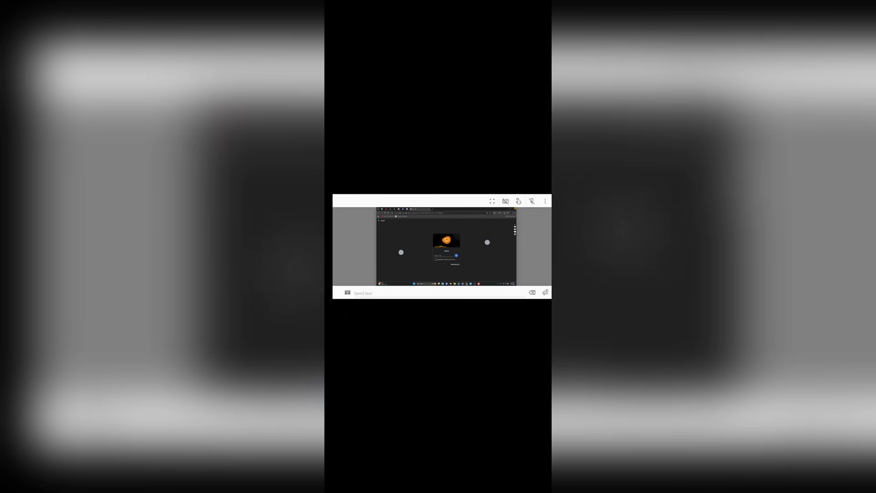
scroll(444, 247, "up", 2)
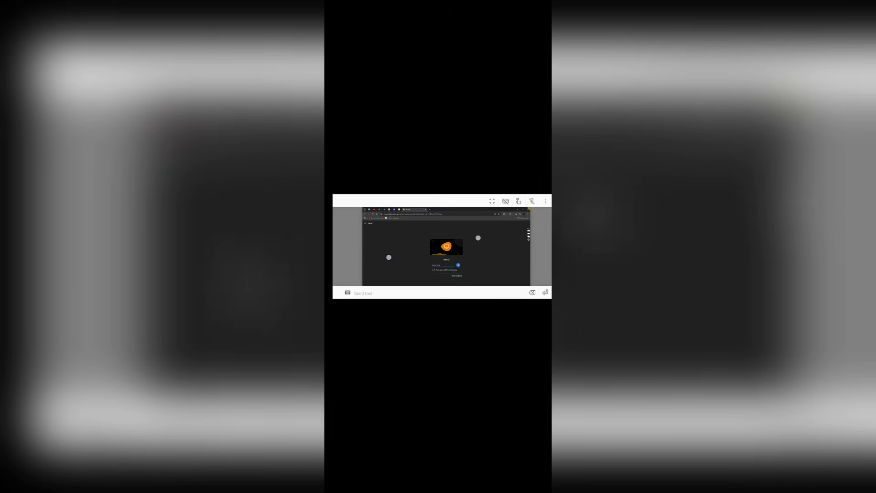
scroll(441, 258, "up", 2)
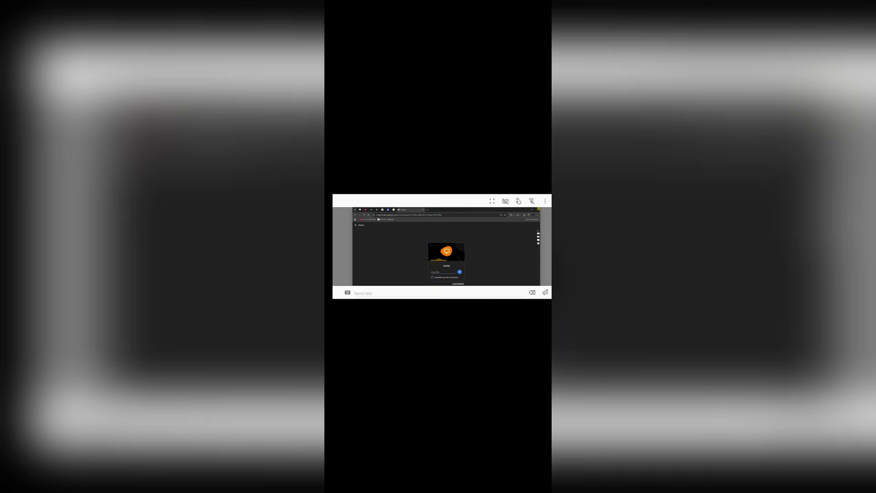
left_click(427, 210)
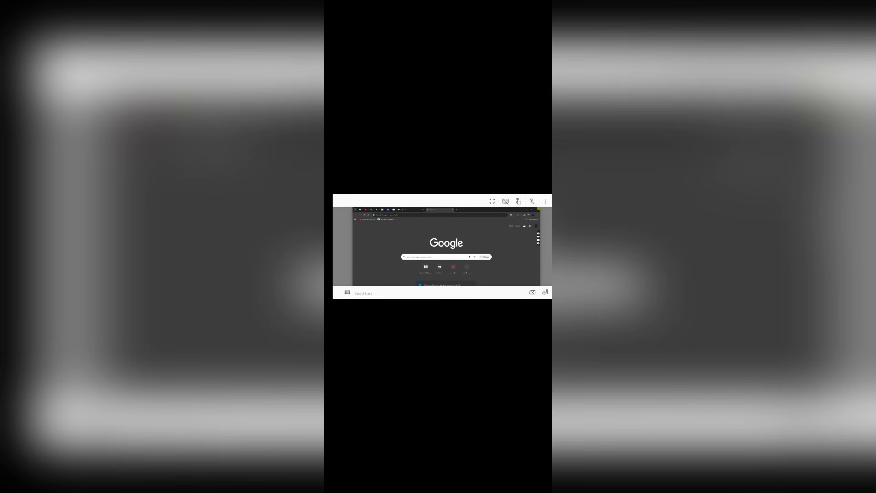
left_click(453, 256)
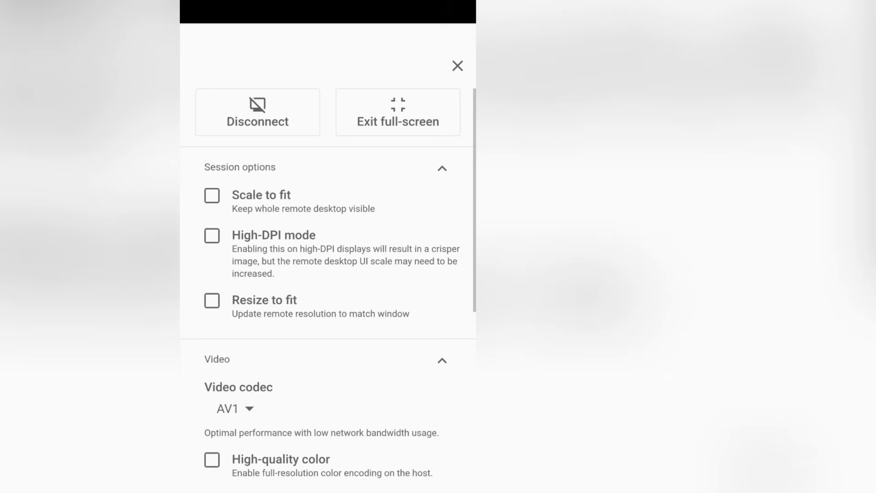
Disconnect from the remote session on the Tutorial computer.
left_click(291, 116)
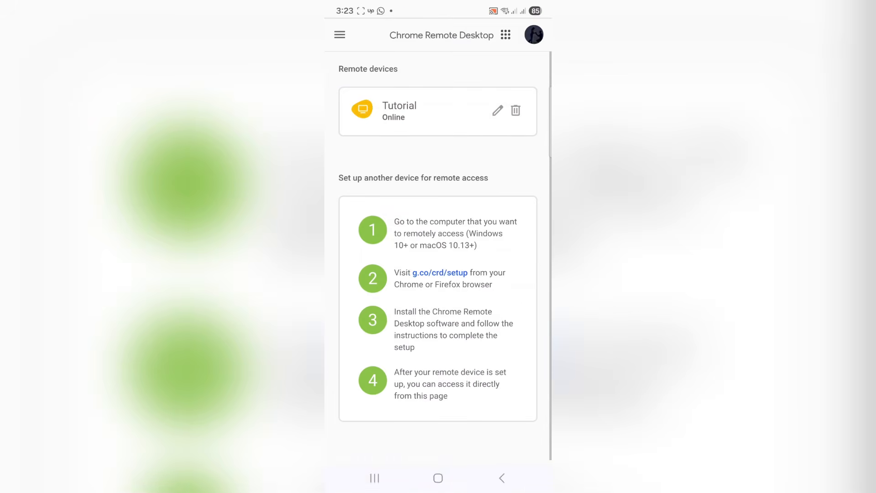